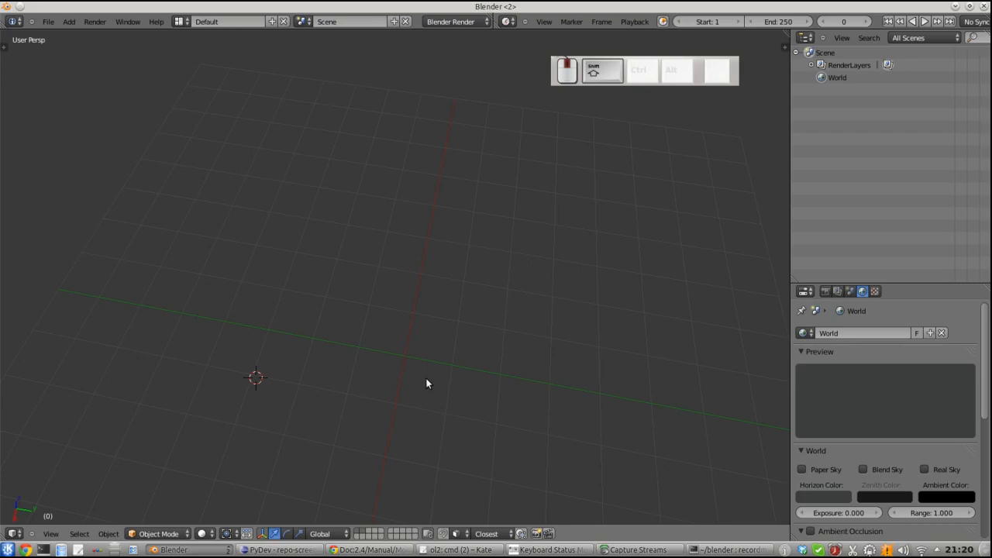
# Step: Add a cube mesh at the 3D cursor and try to render the scene
pyautogui.keyDown('shift'); pyautogui.moveTo(426, 383); pyautogui.dragTo(411, 337, button='middle'); pyautogui.keyUp('shift')
pyautogui.click(389, 309)
pyautogui.moveTo(394, 353); pyautogui.dragTo(437, 422, button='middle')
pyautogui.hotkey('shift', 'a')
pyautogui.moveTo(434, 362)
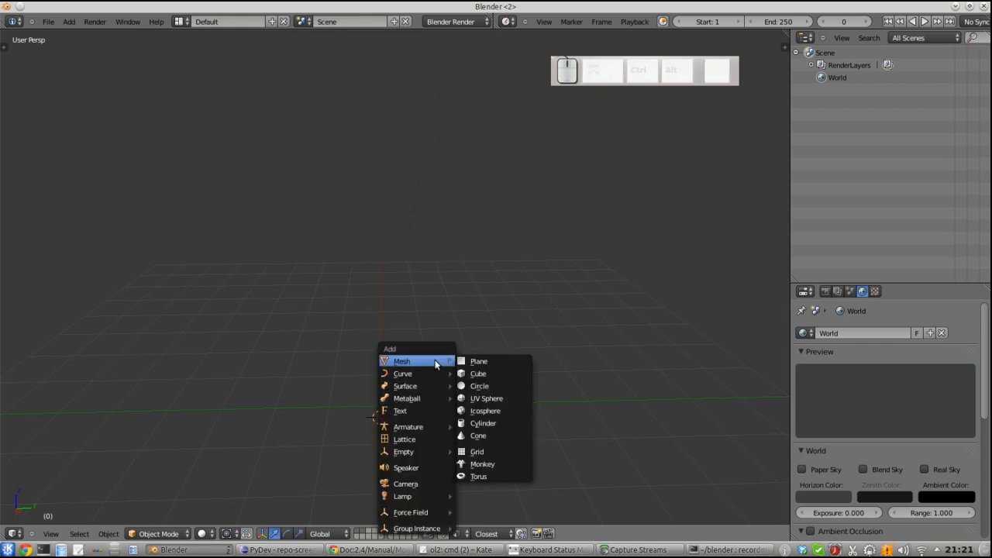
pyautogui.click(482, 375)
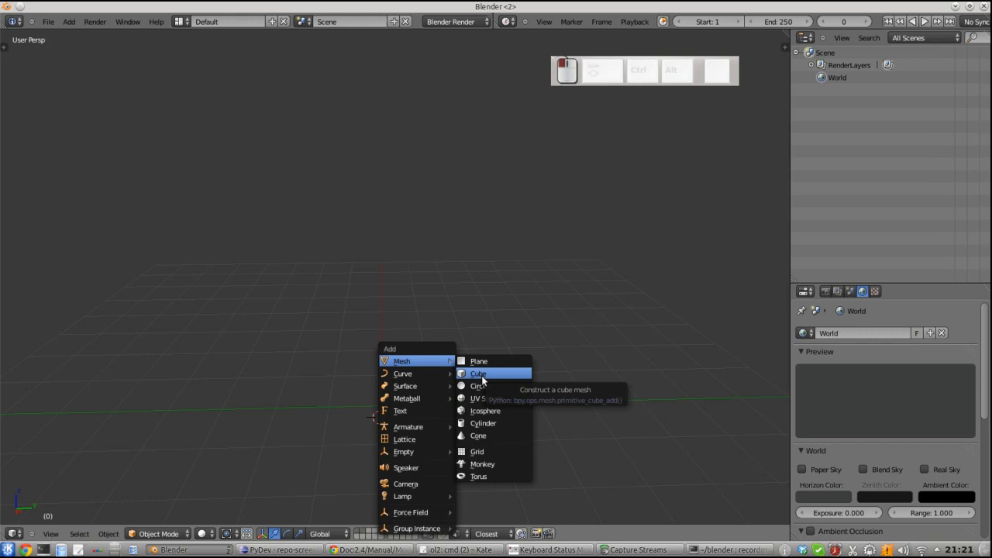
pyautogui.keyDown('shift'); pyautogui.moveTo(506, 430); pyautogui.dragTo(492, 369, button='middle'); pyautogui.keyUp('shift')
pyautogui.scroll(-4, 493, 370)
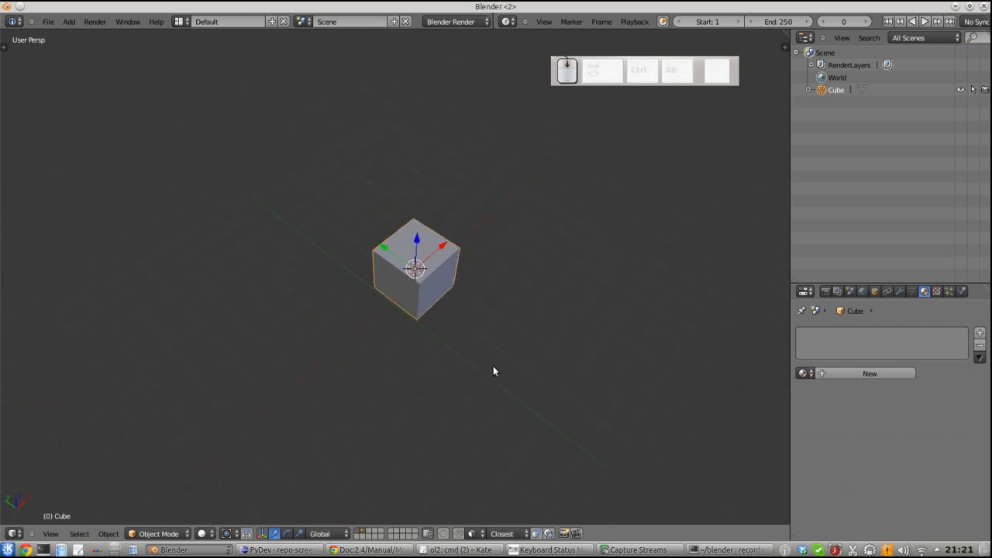
pyautogui.scroll(2, 493, 371)
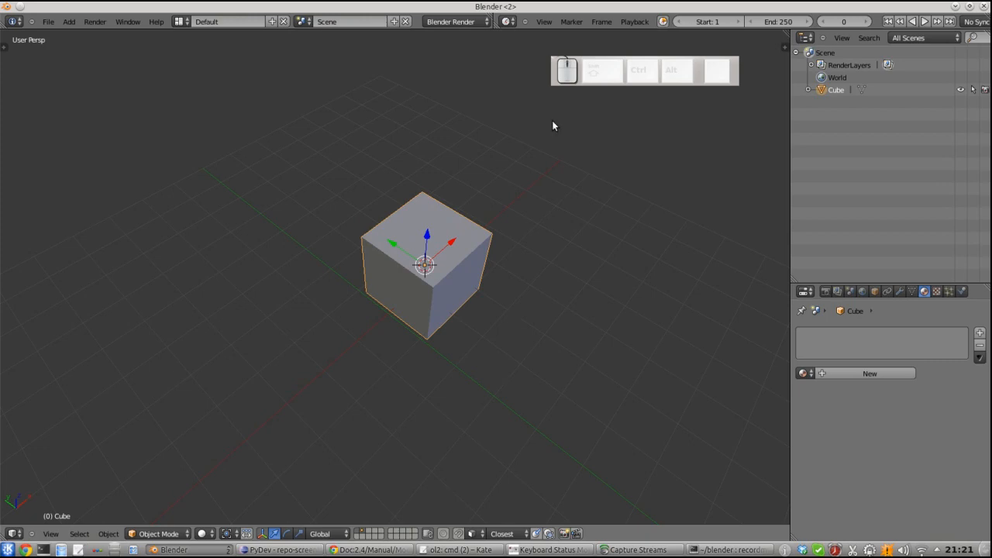
pyautogui.press('F12')
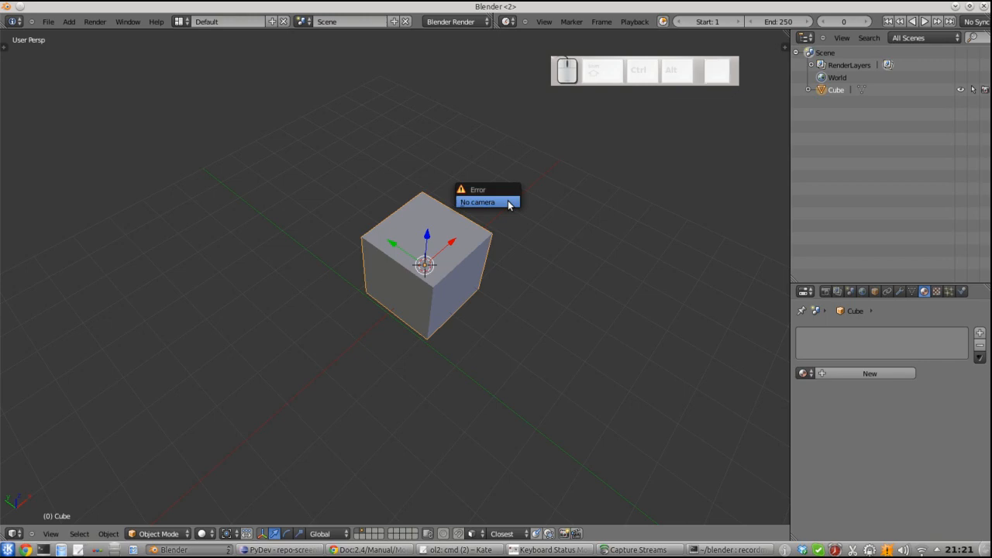
pyautogui.press('Escape')
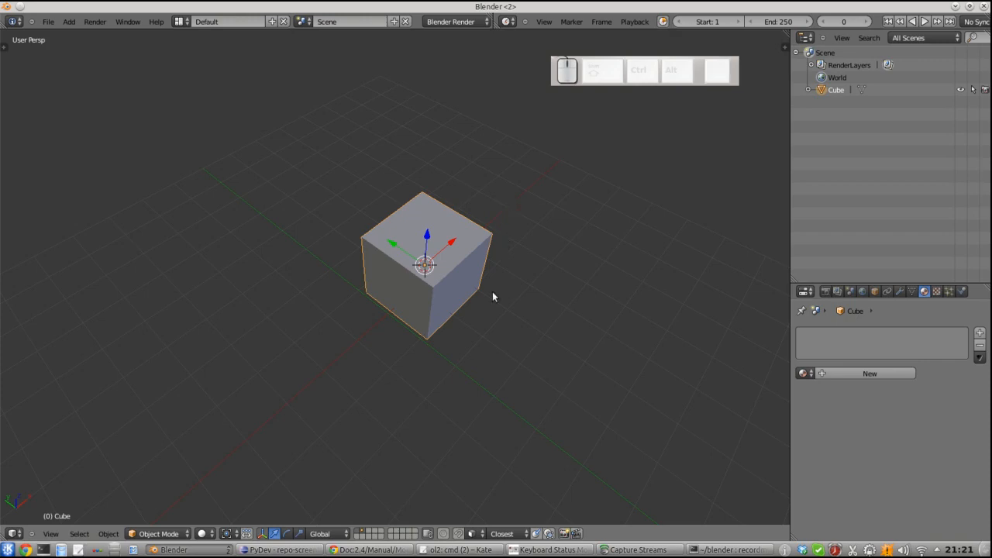
# Step: Add a camera to the scene at the 3D cursor
pyautogui.scroll(-1, 502, 333)
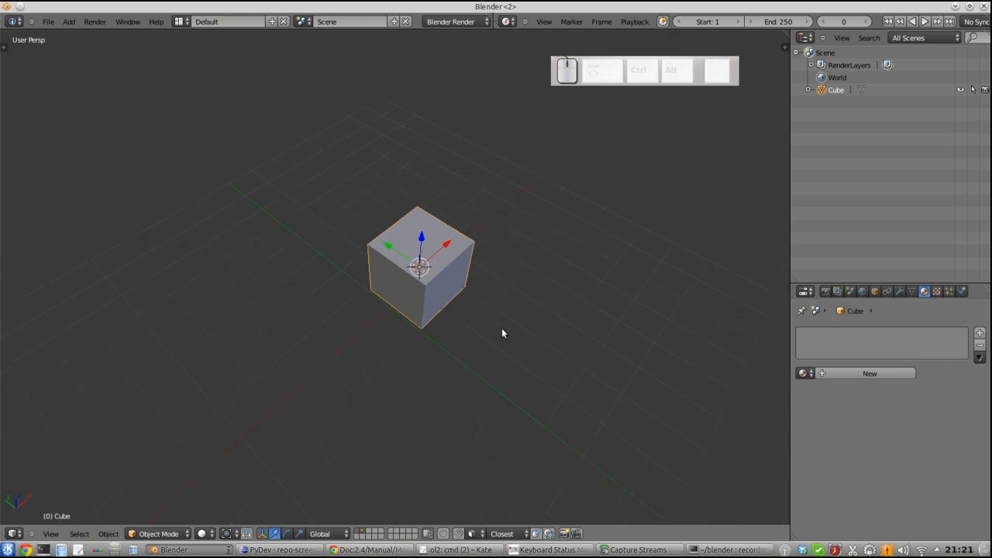
pyautogui.hotkey('shift', 'a')
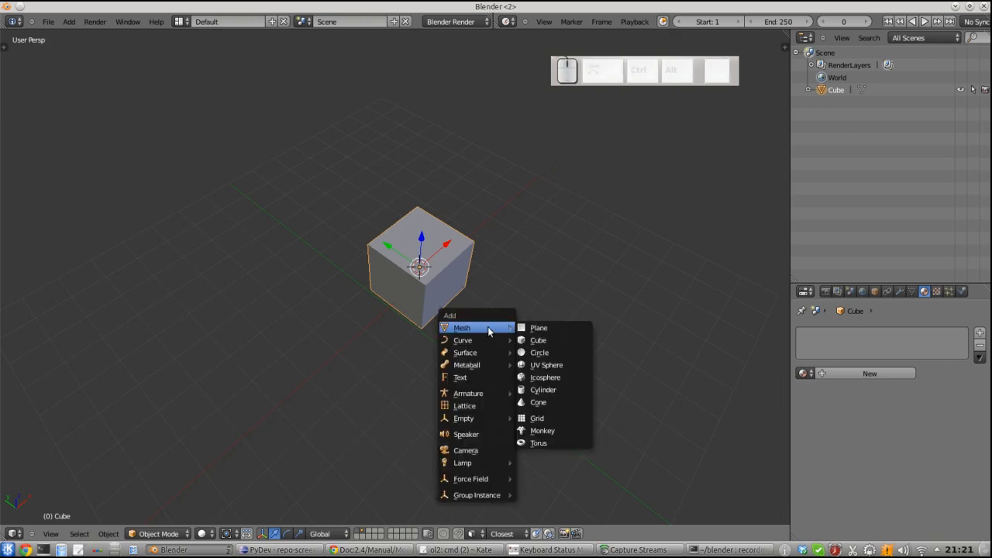
pyautogui.click(467, 451)
pyautogui.scroll(-4, 507, 379)
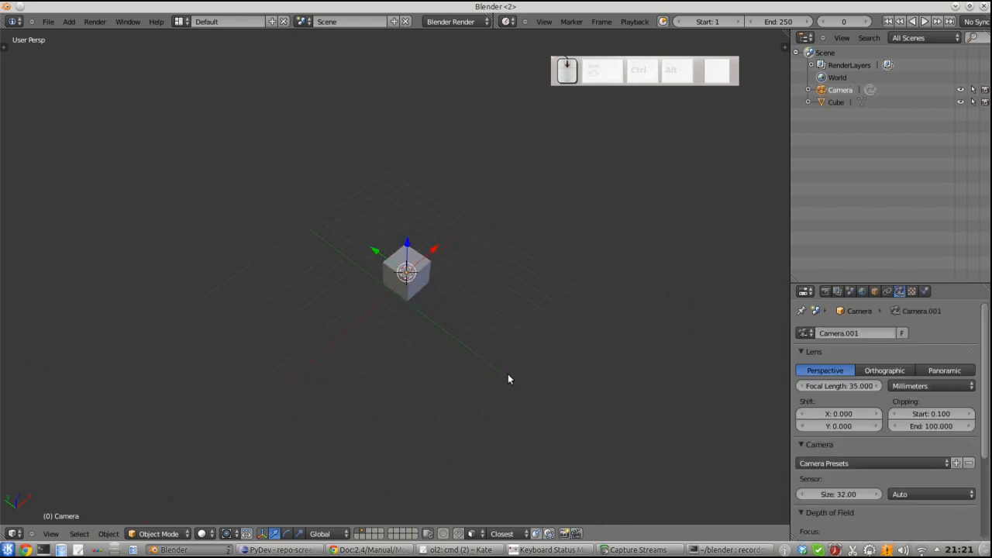
# Step: Move the camera up and away from the cube so it sits above and to one side of it
pyautogui.moveTo(409, 249); pyautogui.dragTo(408, 205)
pyautogui.keyDown('shift'); pyautogui.moveTo(403, 291); pyautogui.dragTo(512, 293, button='middle'); pyautogui.keyUp('shift')
pyautogui.moveTo(388, 188); pyautogui.dragTo(431, 205)
pyautogui.press('g')
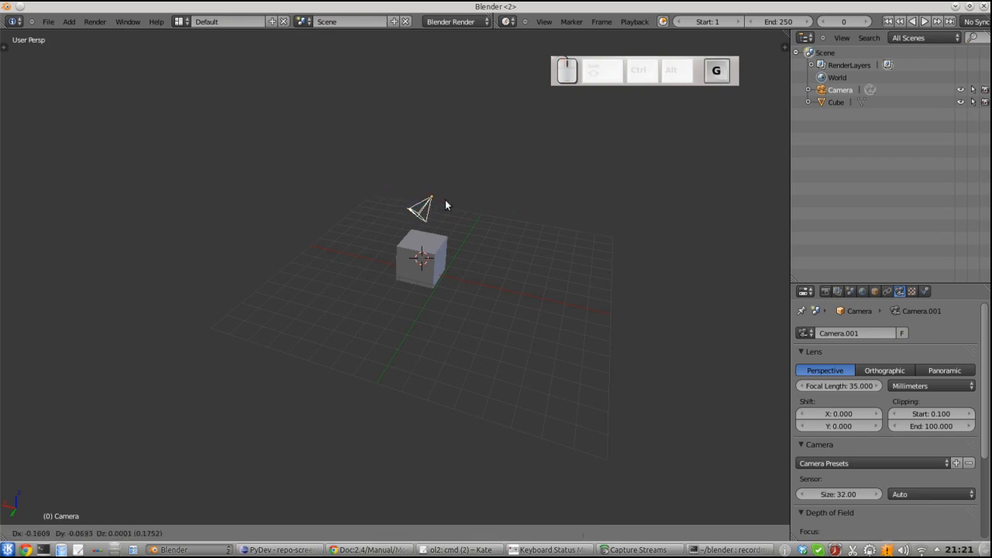
pyautogui.click(486, 192)
pyautogui.keyDown('shift'); pyautogui.moveTo(486, 224); pyautogui.dragTo(510, 307, button='middle'); pyautogui.keyUp('shift')
pyautogui.scroll(4, 511, 304)
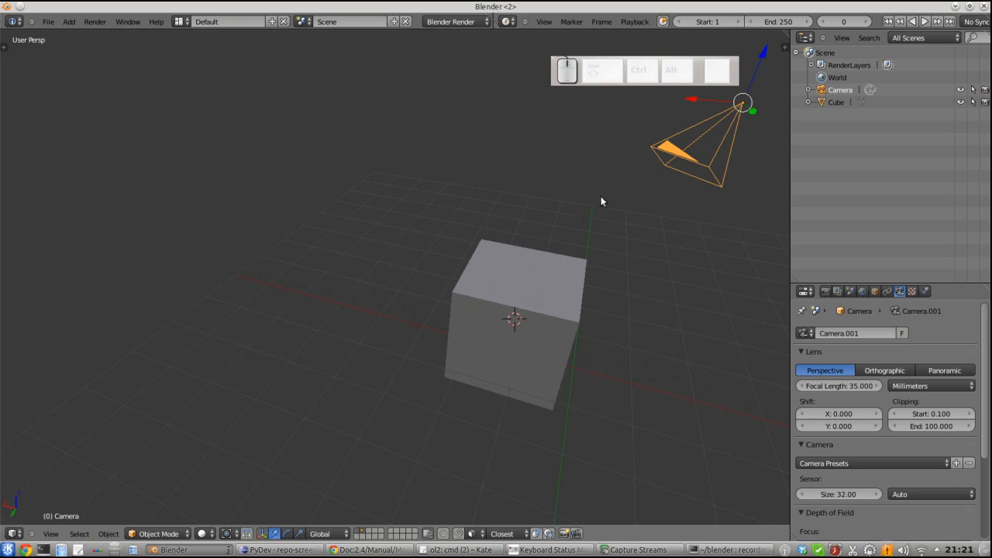
# Step: Place the 3D cursor beside the cube and render the camera view with the Blender Render engine
pyautogui.click(630, 237)
pyautogui.press('F12')
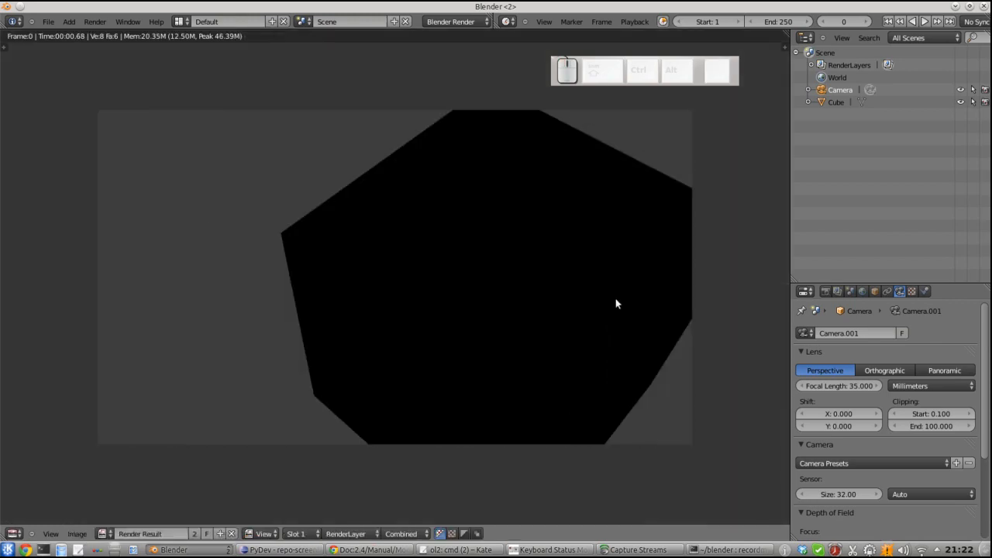
pyautogui.press('Escape')
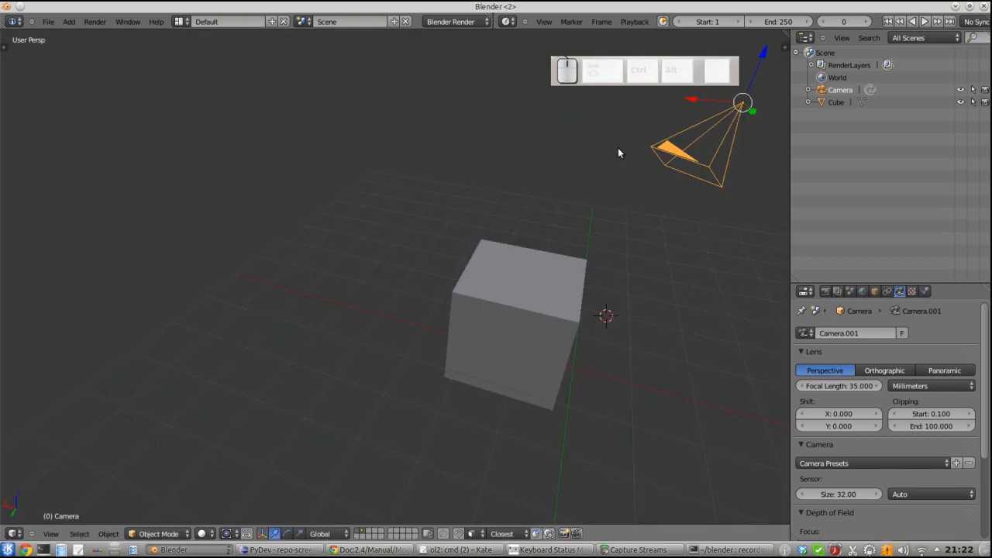
# Step: Switch the render engine to Cycles Render and render the scene with it
pyautogui.click(470, 23)
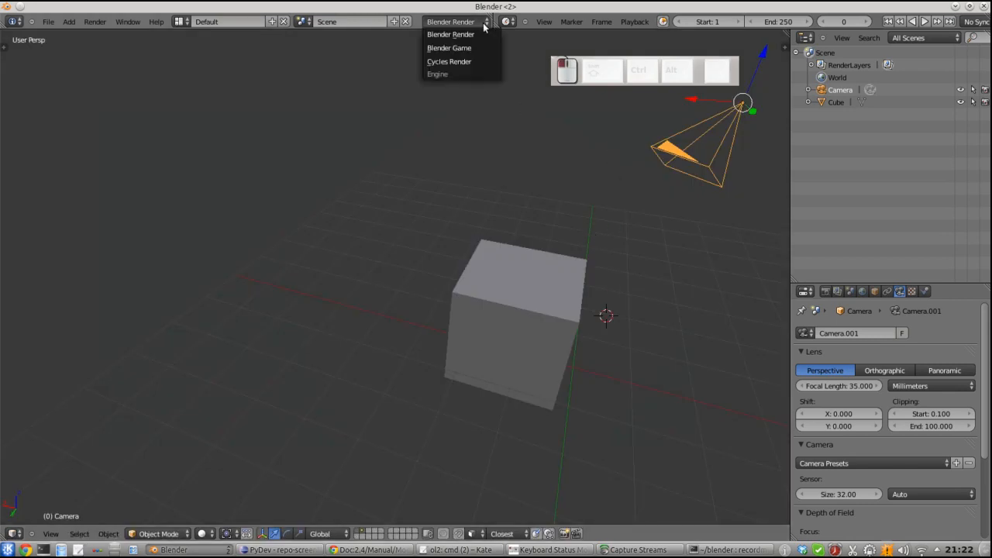
pyautogui.click(465, 62)
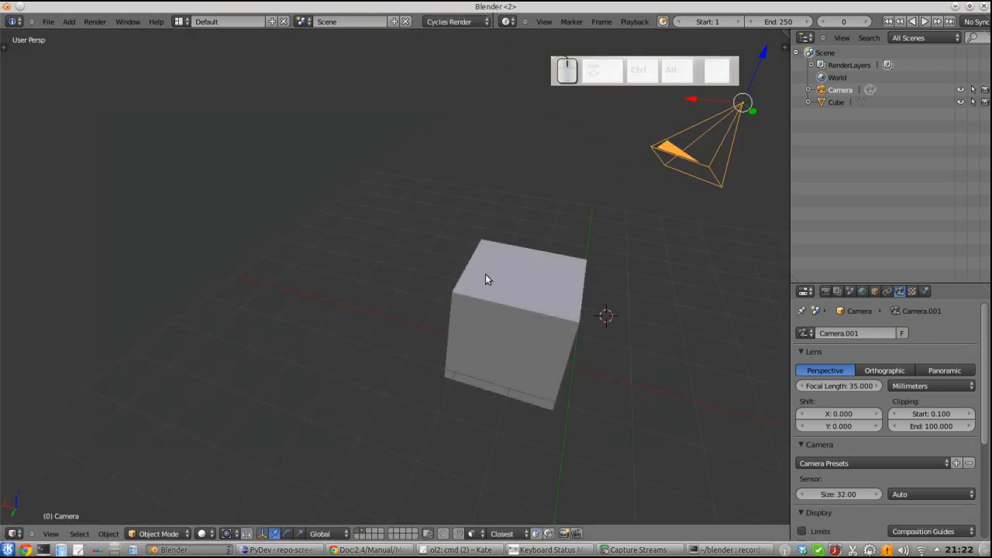
pyautogui.press('F12')
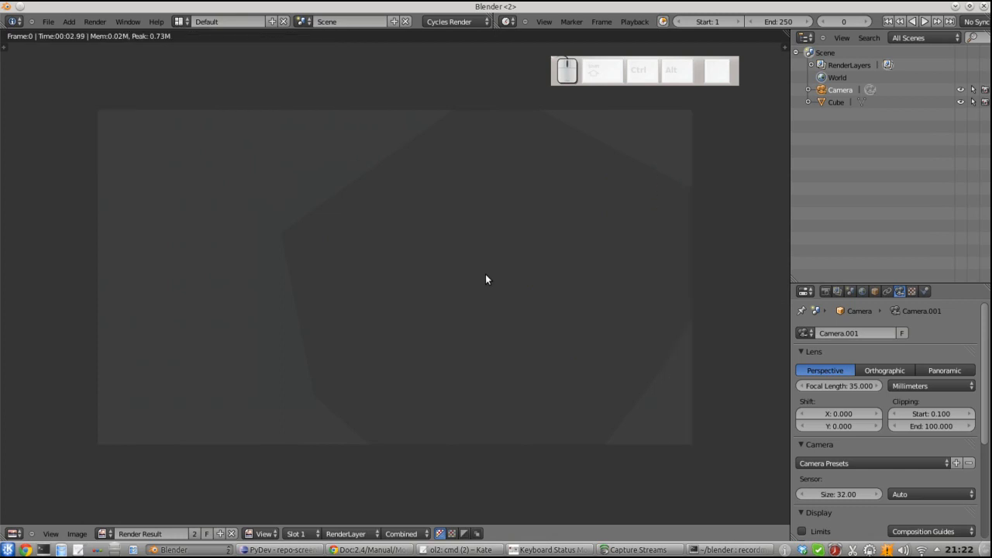
pyautogui.press('Escape')
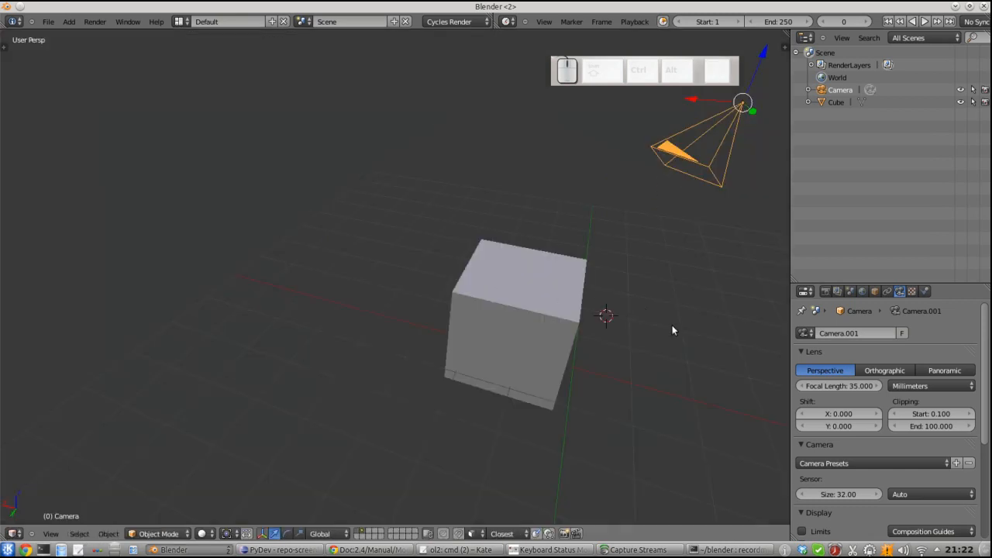
# Step: Select the cube, show its material properties and set the viewport shading to Material
pyautogui.rightClick(565, 312)
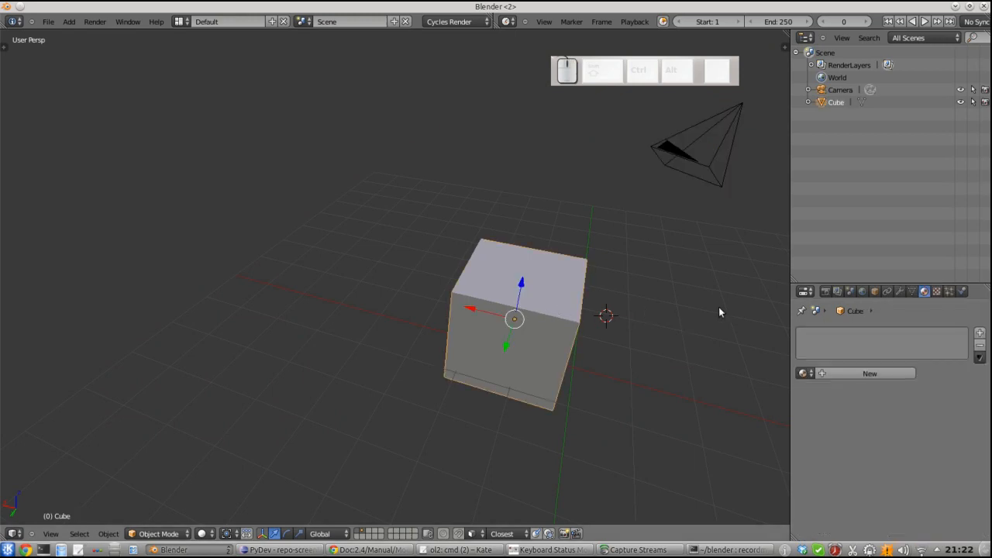
pyautogui.click(912, 292)
pyautogui.click(923, 292)
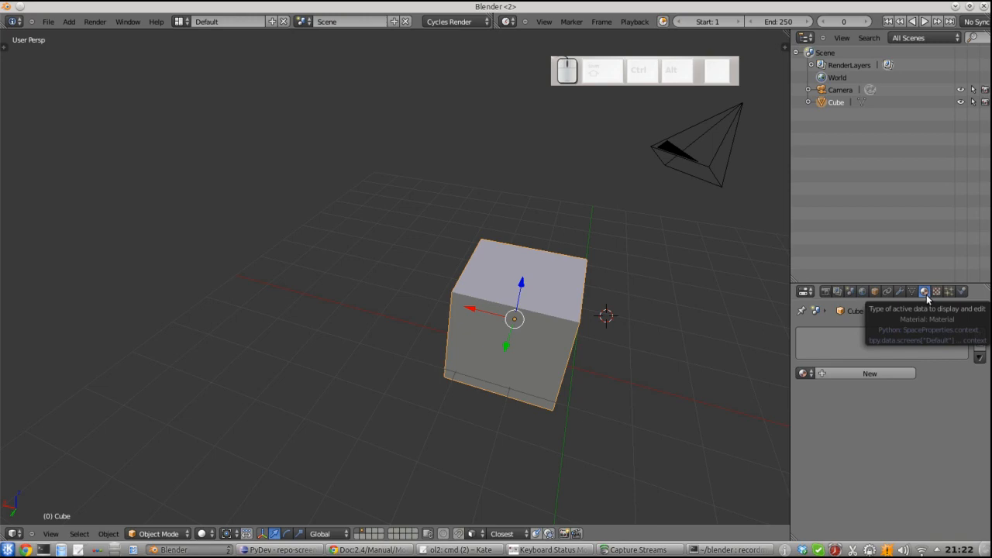
pyautogui.click(208, 533)
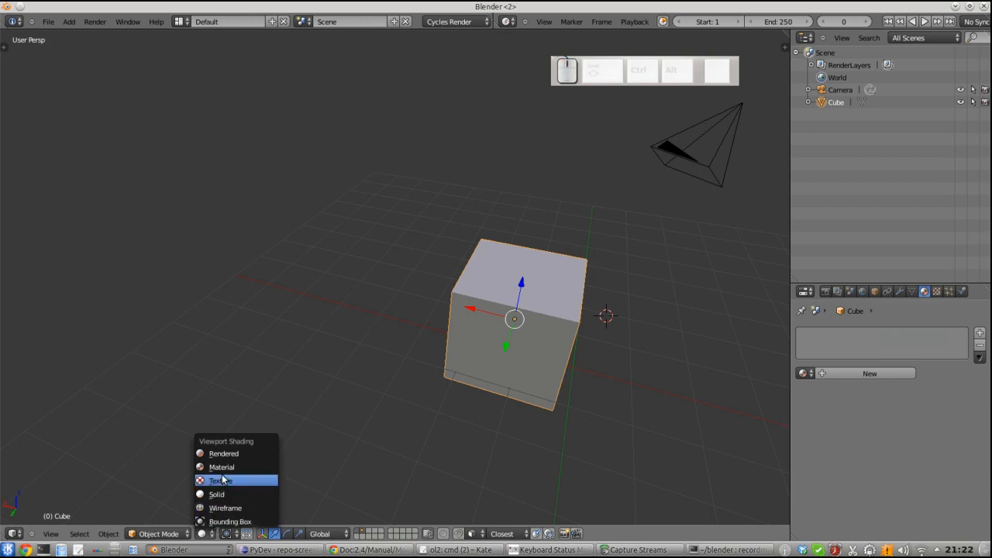
pyautogui.click(248, 467)
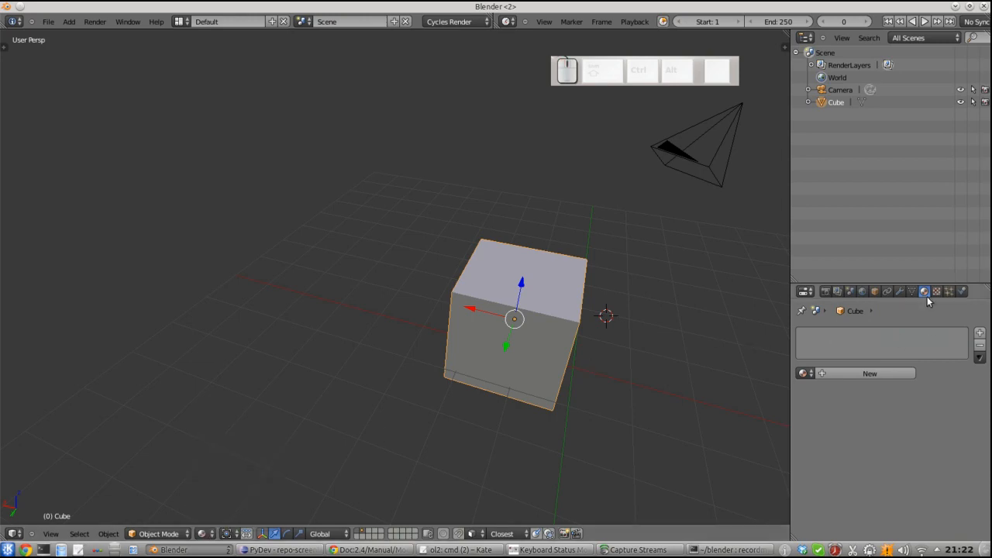
# Step: Create a new material on the cube and expand its Preview and Settings sections
pyautogui.click(850, 373)
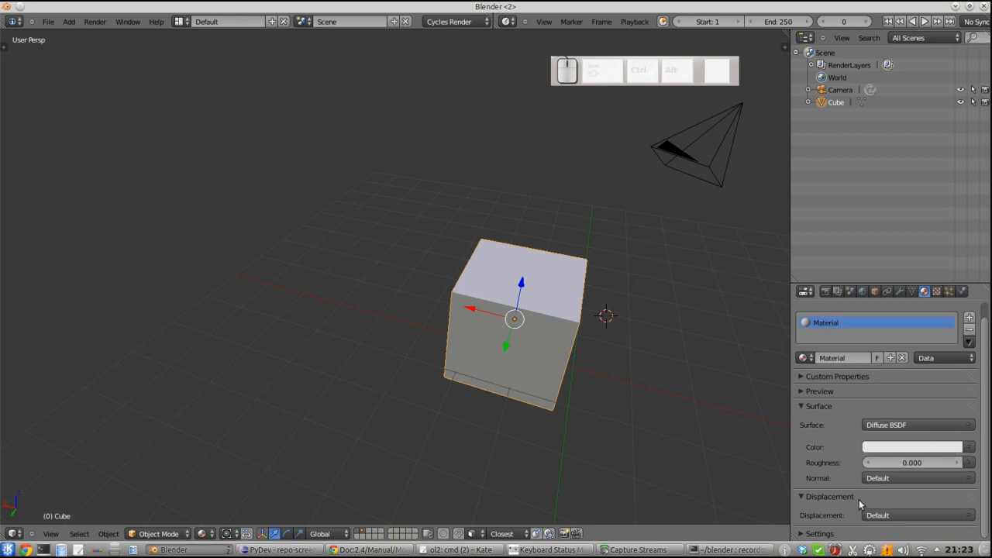
pyautogui.click(801, 390)
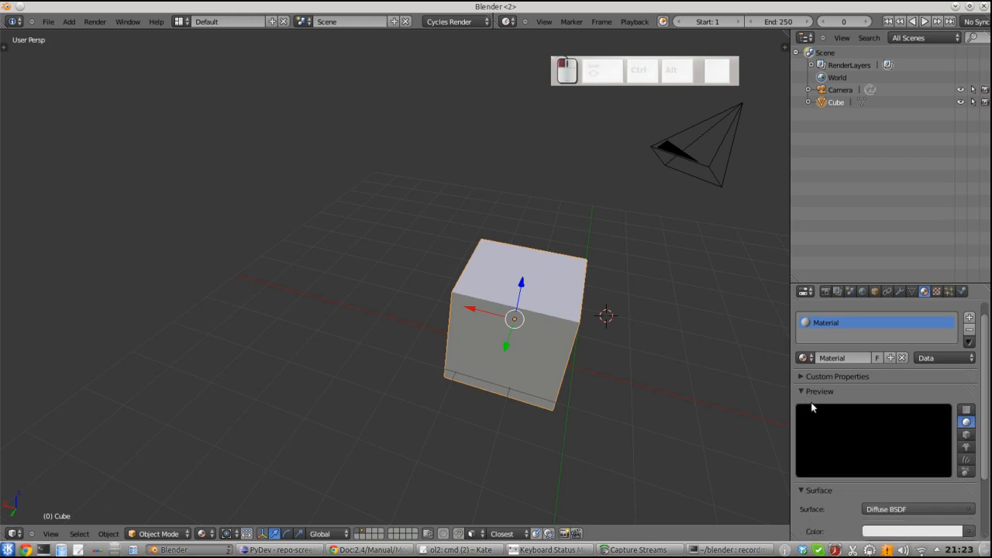
pyautogui.scroll(-3, 811, 403)
pyautogui.click(810, 534)
pyautogui.scroll(-2, 825, 464)
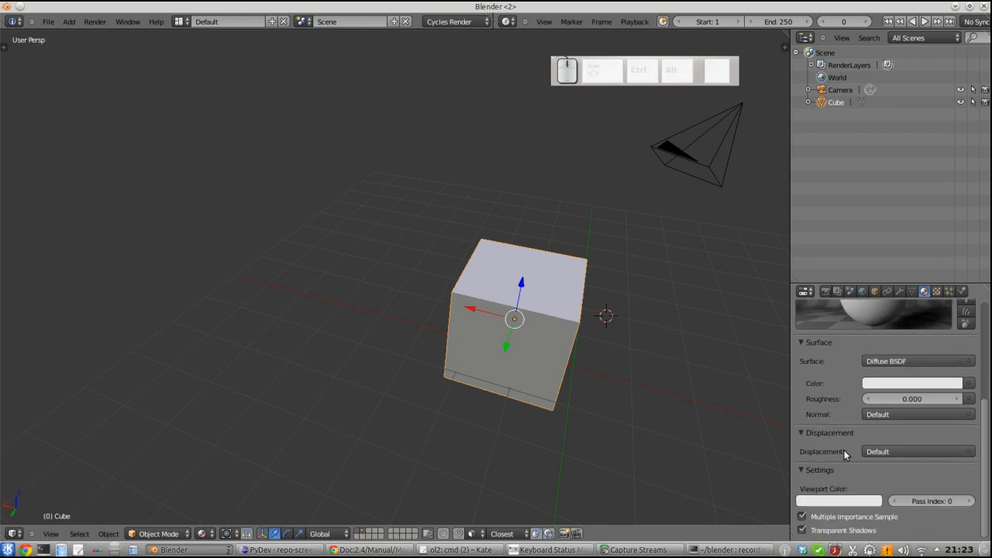
# Step: Set the cube material's surface color to green and its viewport color to blue
pyautogui.click(889, 384)
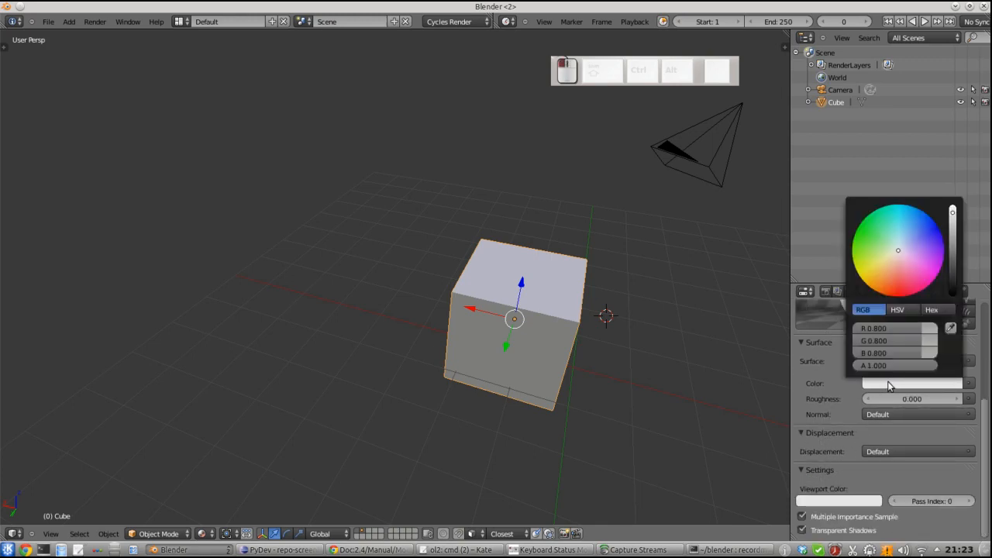
pyautogui.click(871, 247)
pyautogui.click(866, 242)
pyautogui.moveTo(866, 242); pyautogui.dragTo(865, 235)
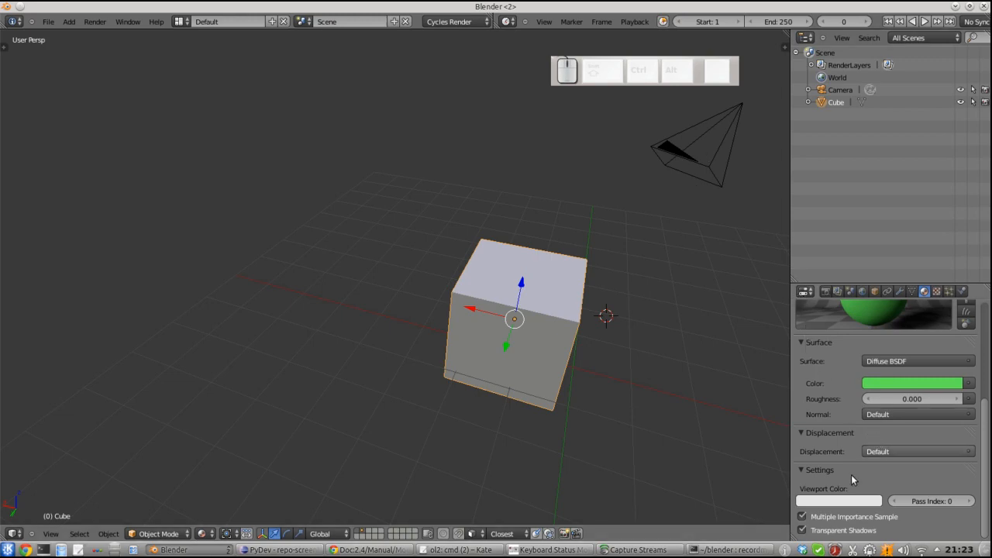
pyautogui.click(841, 500)
pyautogui.click(853, 359)
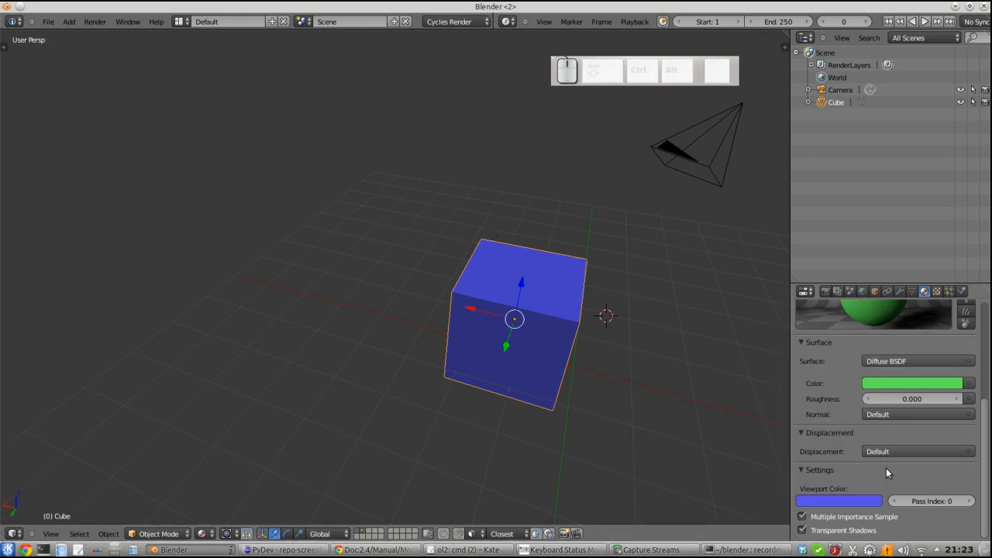
# Step: Reposition the 3D cursor beside the cube and render the scene twice to check the material color
pyautogui.click(618, 349)
pyautogui.press('F12')
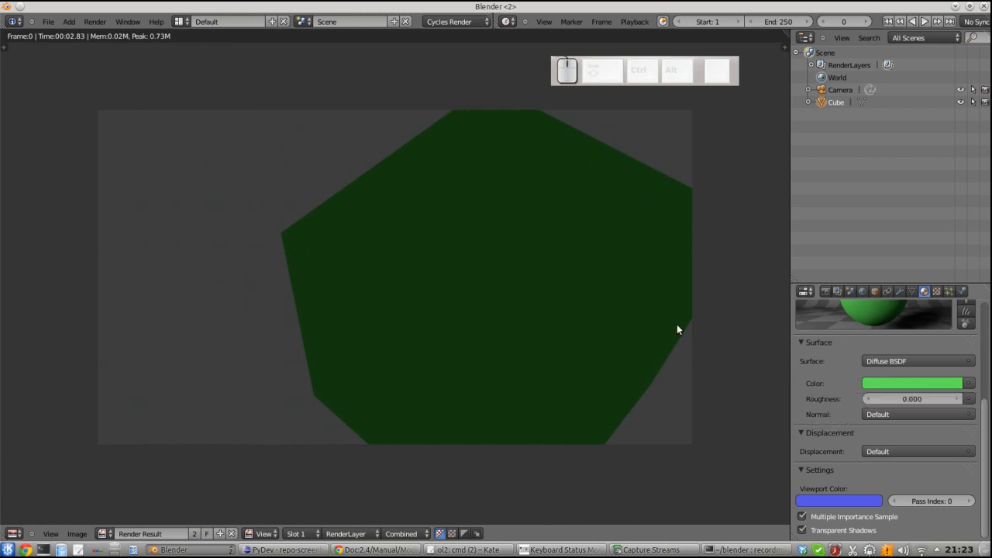
pyautogui.scroll(-1, 543, 309)
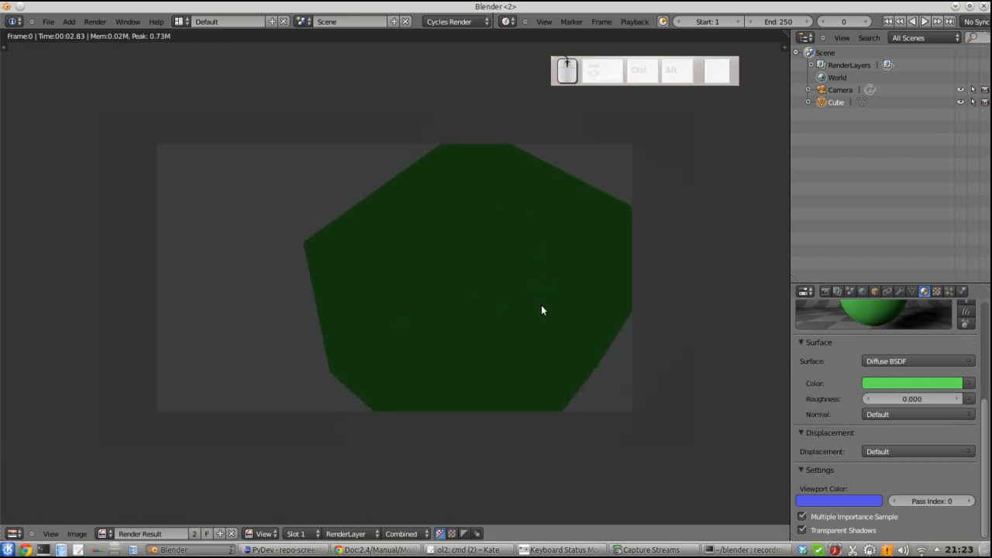
pyautogui.press('F12')
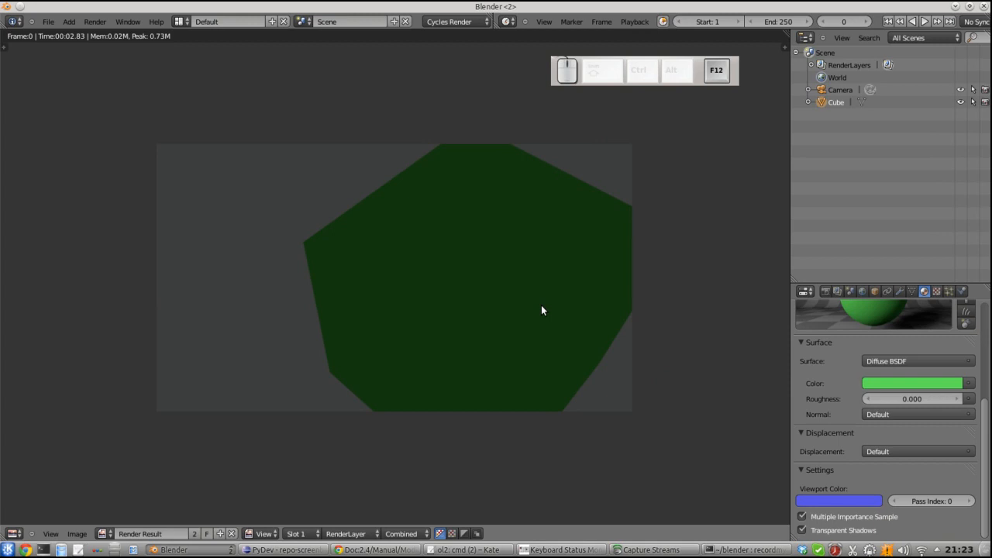
pyautogui.press('F12')
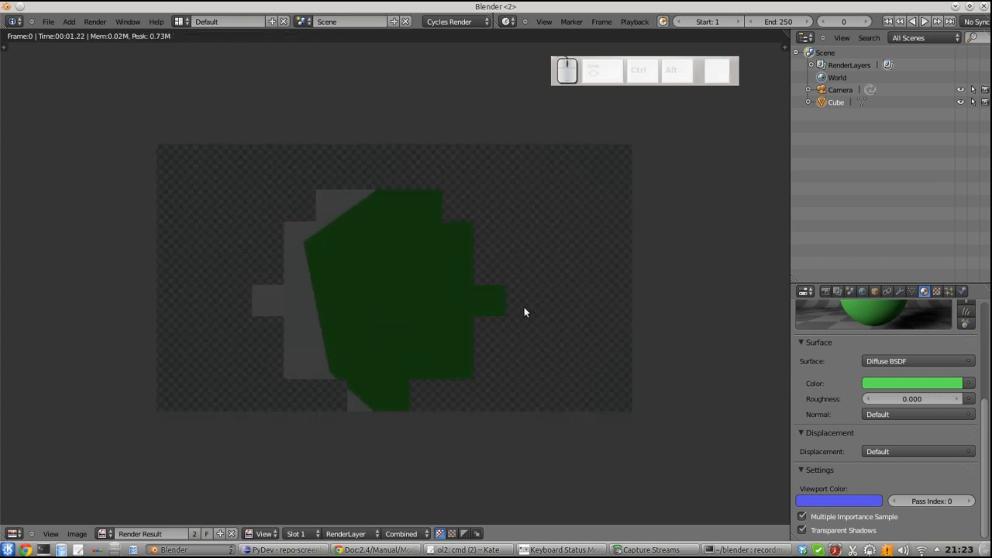
pyautogui.press('Escape')
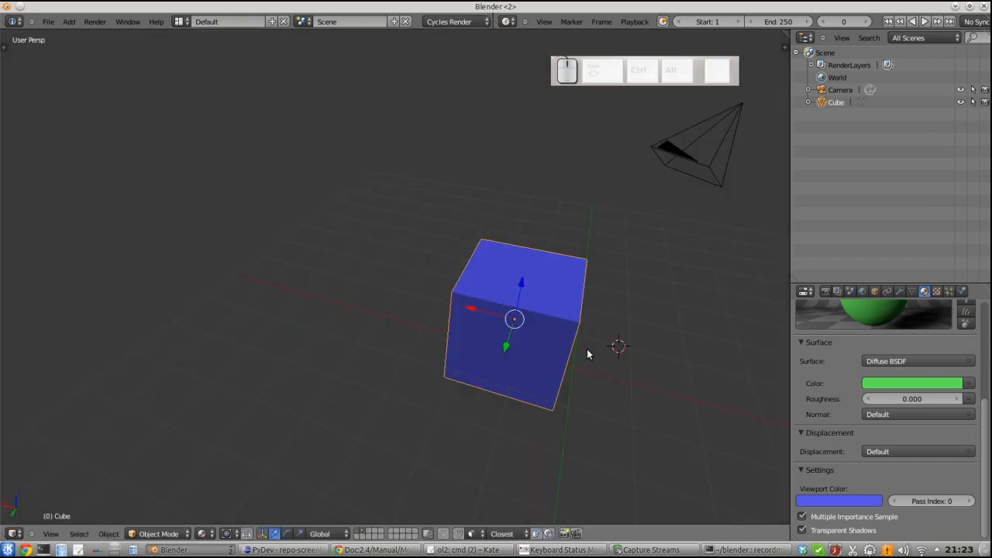
# Step: Add a Sun lamp at the 3D cursor beside the cube and render the lit scene
pyautogui.keyDown('shift'); pyautogui.moveTo(623, 370); pyautogui.dragTo(387, 365, button='middle'); pyautogui.keyUp('shift')
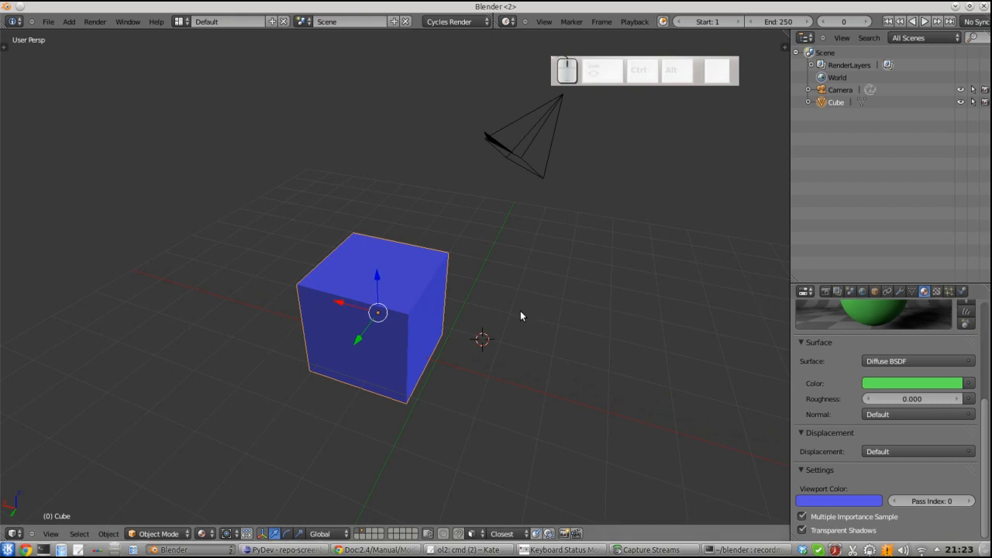
pyautogui.scroll(-1, 520, 315)
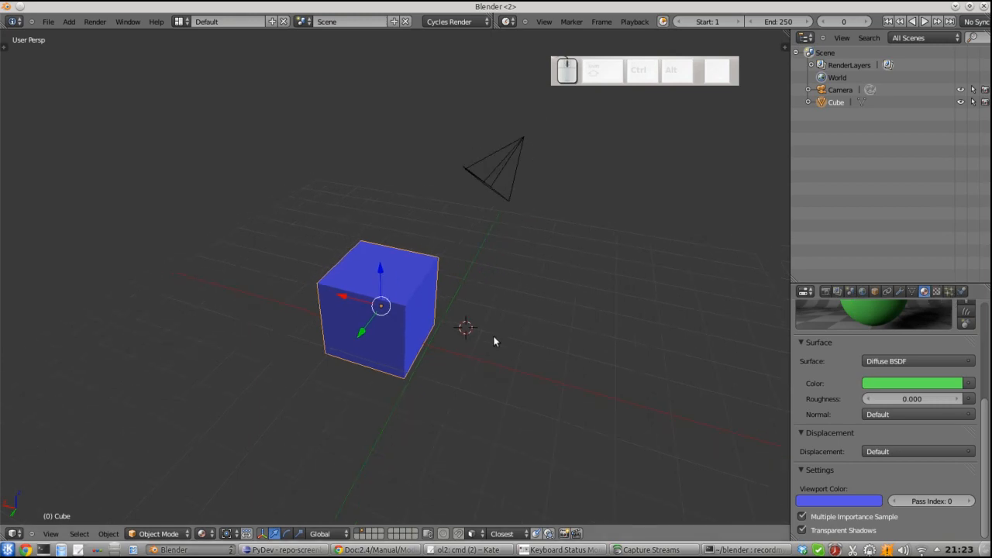
pyautogui.hotkey('shift', 'a')
pyautogui.moveTo(472, 368)
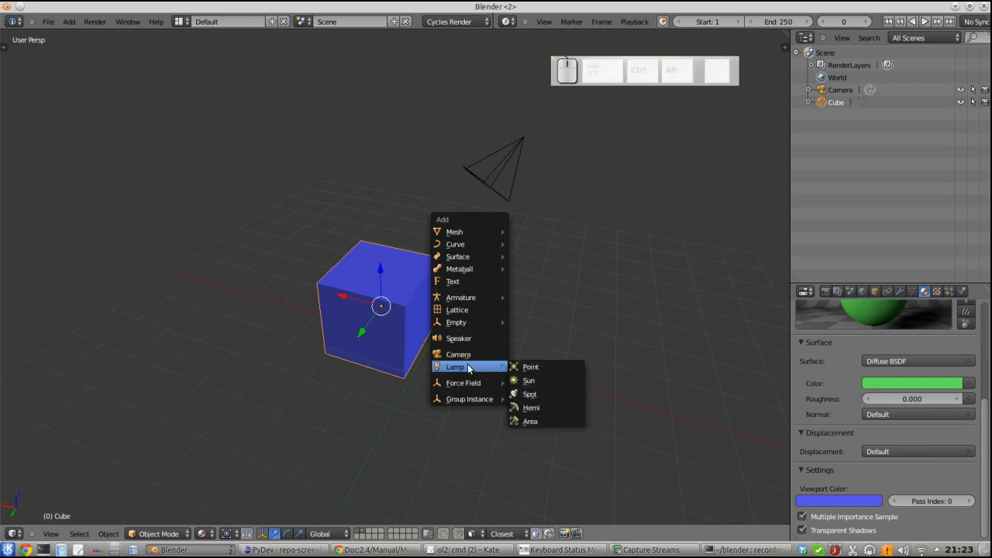
pyautogui.click(542, 381)
pyautogui.moveTo(468, 293); pyautogui.dragTo(540, 292)
pyautogui.press('F12')
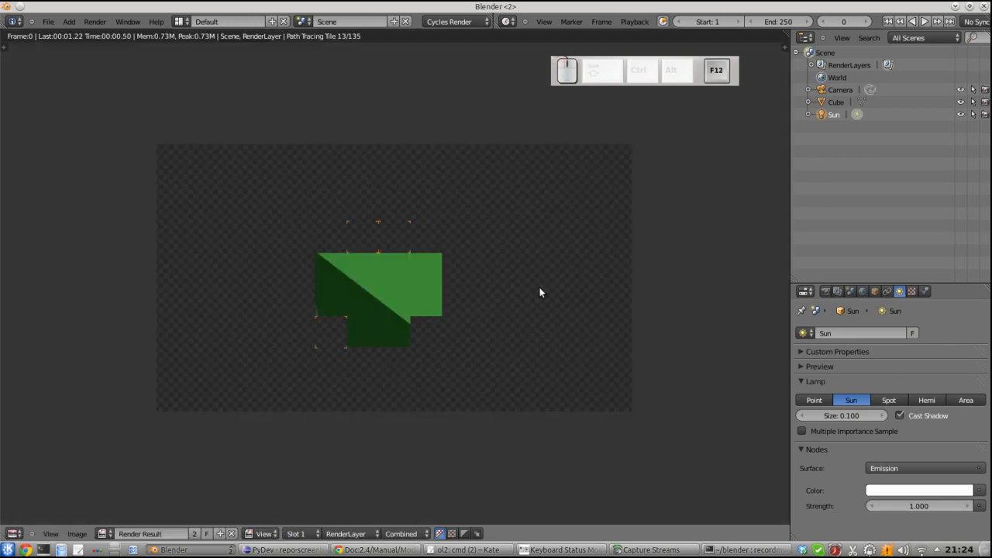